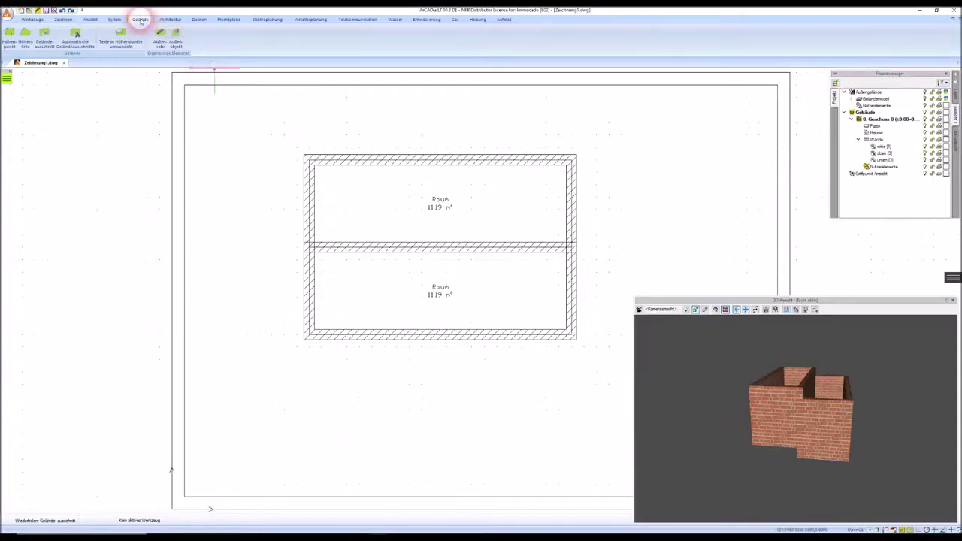
Place two terrain height points at 0.00 m elevation beyond the upper left and upper right corners of the drawing frame
{"action": "left_click", "coordinate": [9, 39]}
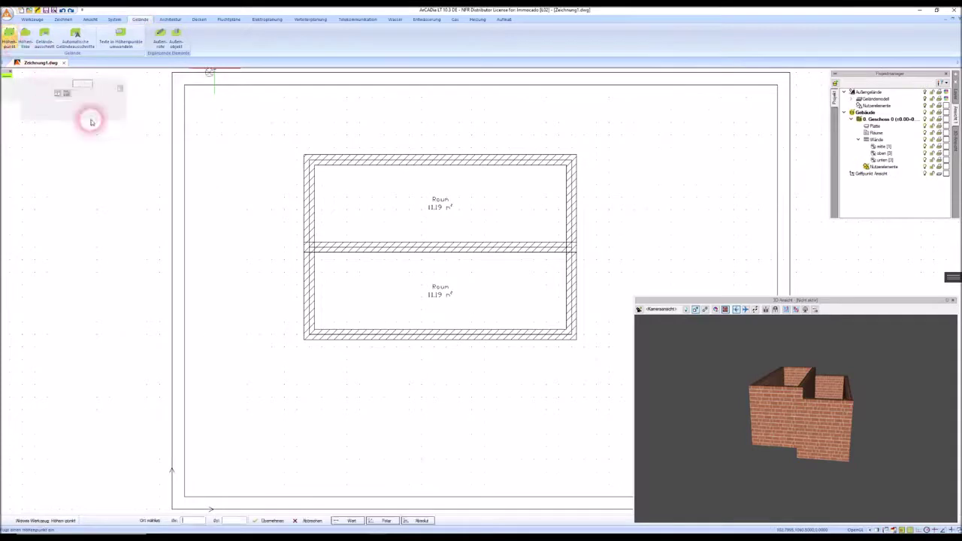
{"action": "middle_click_drag", "start_coordinate": [247, 146], "coordinate": [245, 224]}
{"action": "scroll", "coordinate": [245, 224], "scroll_direction": "down", "scroll_amount": 3}
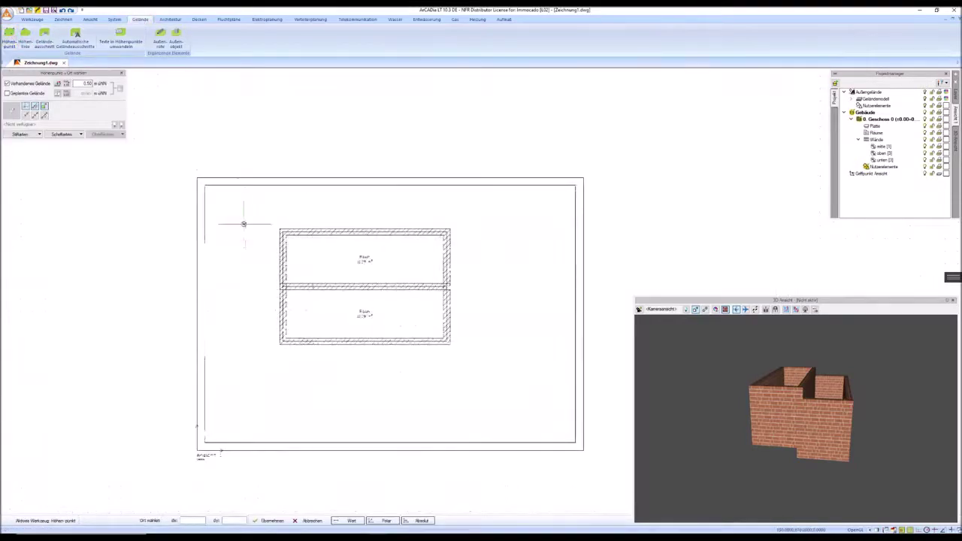
{"action": "middle_click_drag", "start_coordinate": [230, 176], "coordinate": [248, 199]}
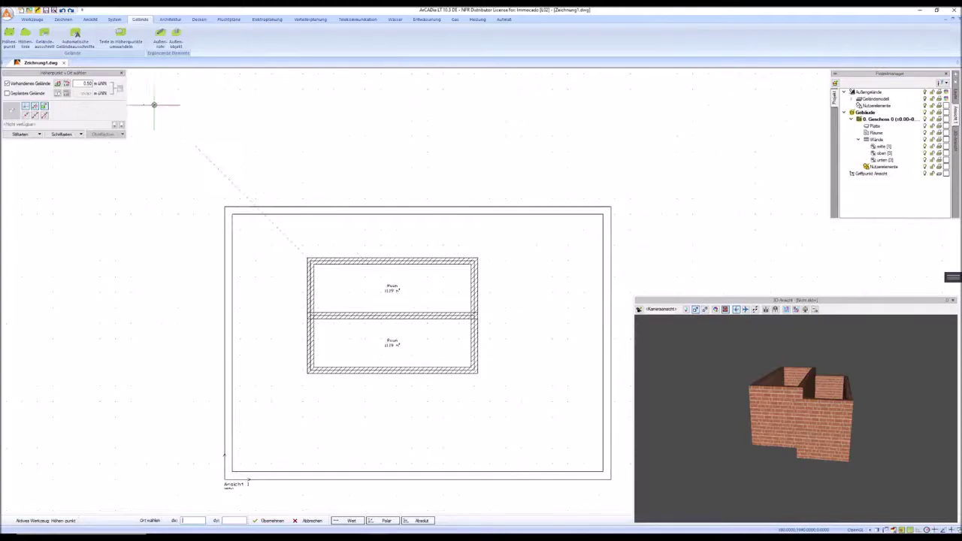
{"action": "left_click", "coordinate": [111, 108]}
{"action": "left_click_drag", "start_coordinate": [88, 84], "coordinate": [109, 84]}
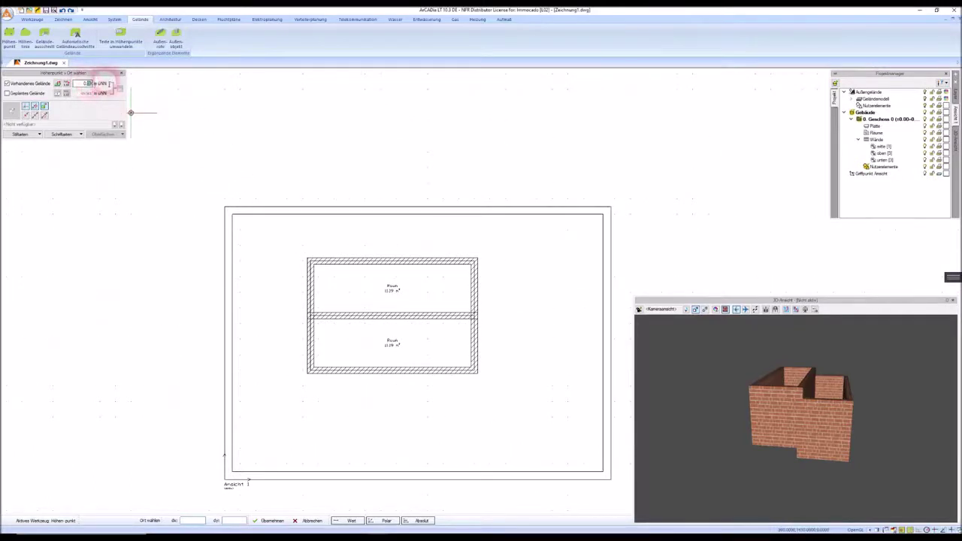
{"action": "type", "text": "0"}
{"action": "left_click", "coordinate": [124, 105]}
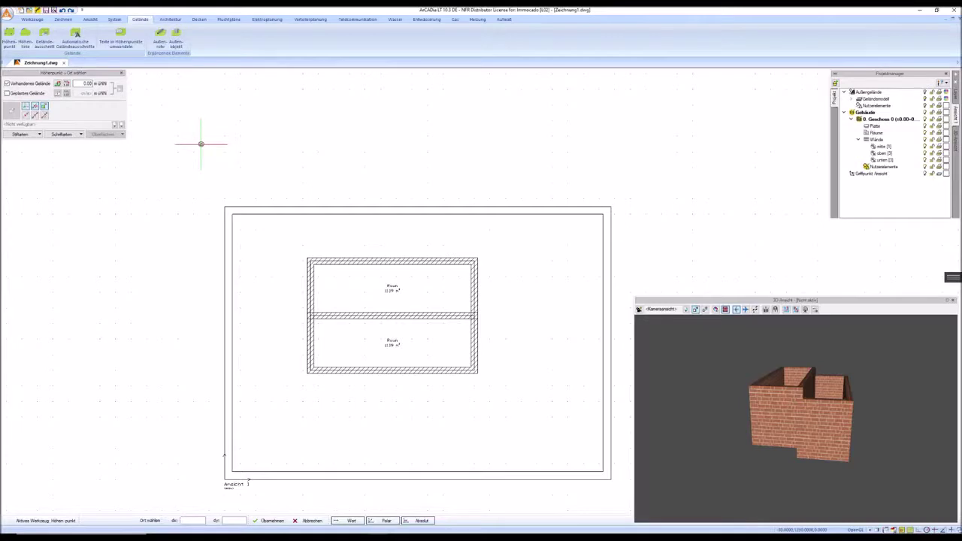
{"action": "scroll", "coordinate": [838, 454], "scroll_direction": "up", "scroll_amount": 2}
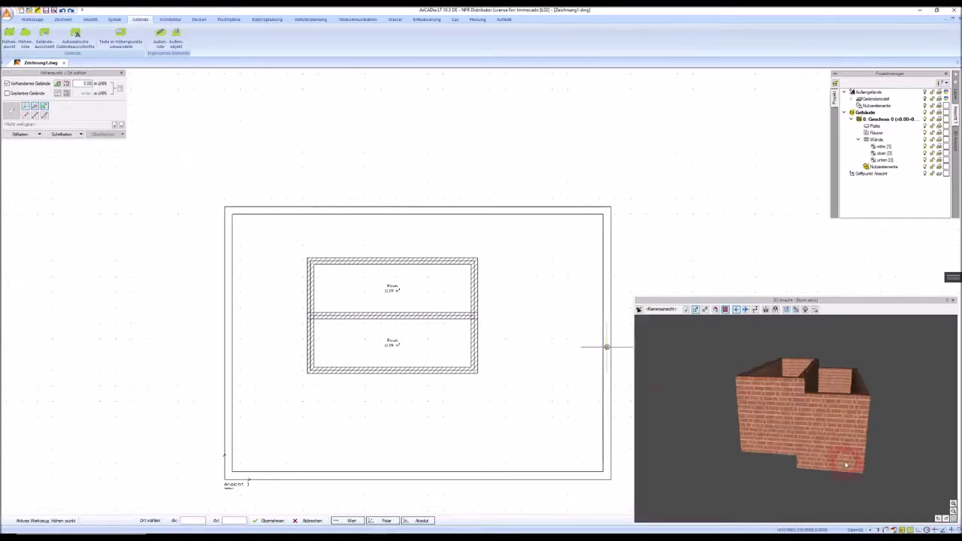
{"action": "left_click_drag", "start_coordinate": [846, 460], "coordinate": [844, 467]}
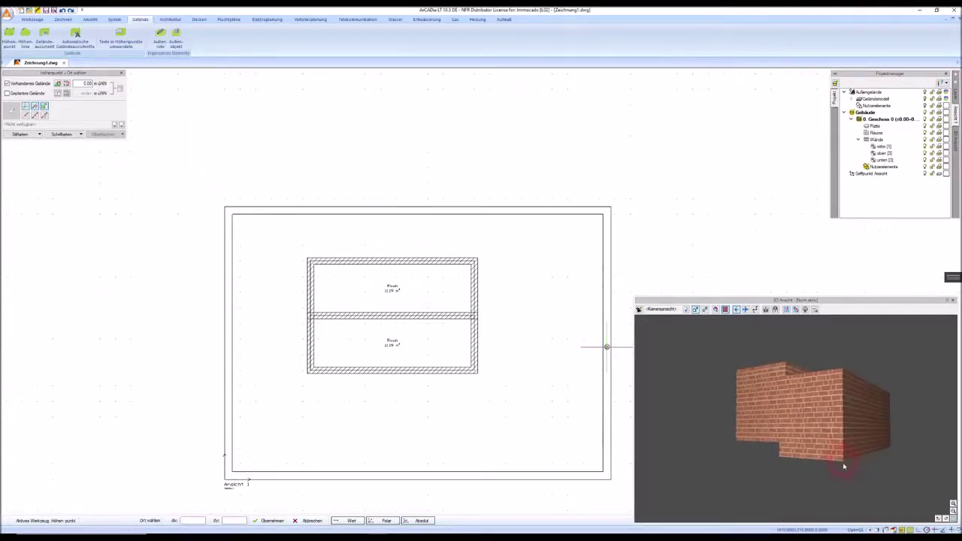
{"action": "left_click", "coordinate": [177, 136]}
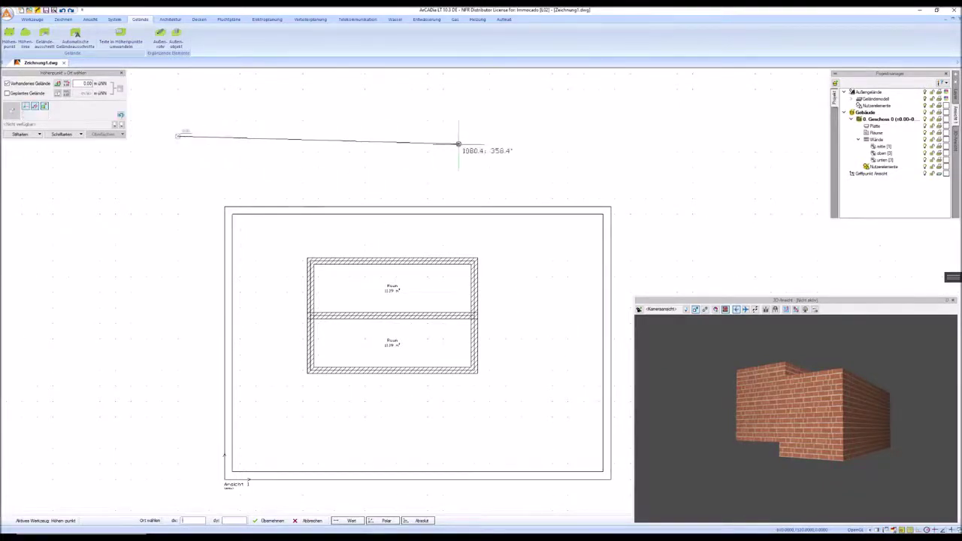
{"action": "left_click", "coordinate": [654, 137]}
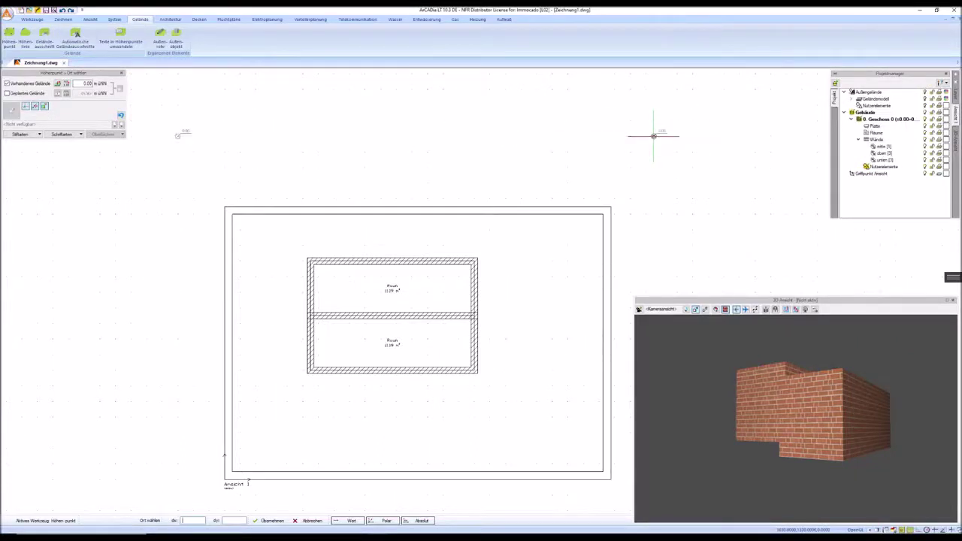
Place four terrain height points at 0.50 m: beyond the frame's two lower corners and on both sides level with the building's middle wall
{"action": "middle_click_drag", "start_coordinate": [661, 205], "coordinate": [629, 164]}
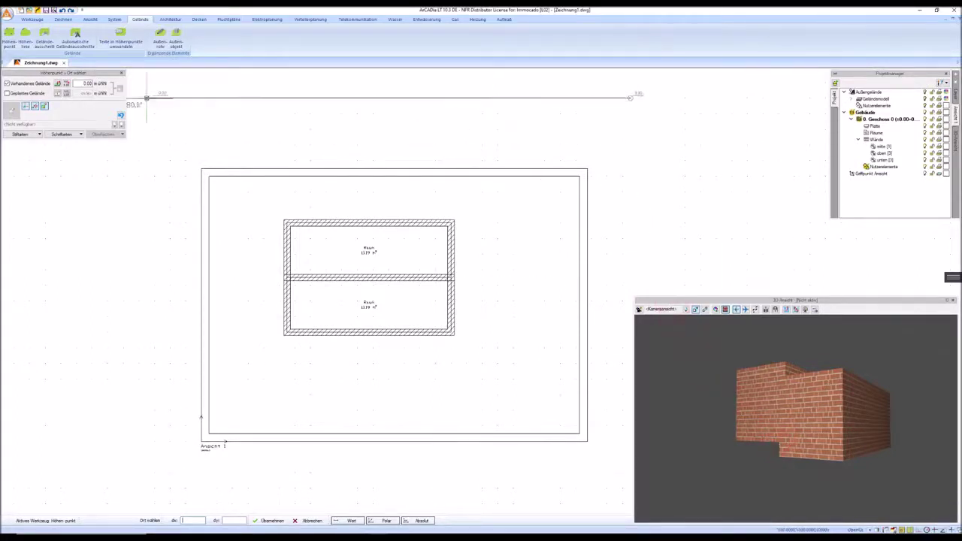
{"action": "left_click_drag", "start_coordinate": [86, 85], "coordinate": [101, 83]}
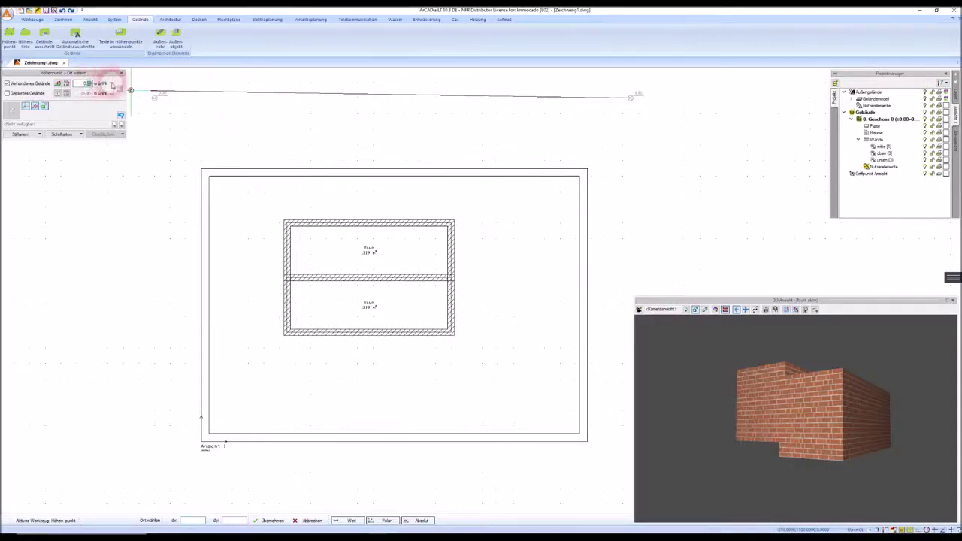
{"action": "type", "text": "0.50"}
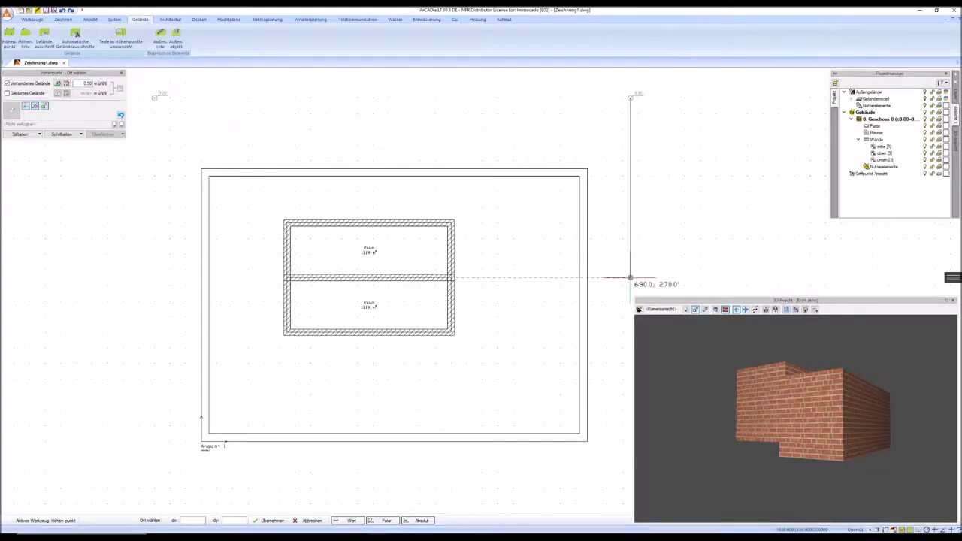
{"action": "left_click", "coordinate": [630, 277]}
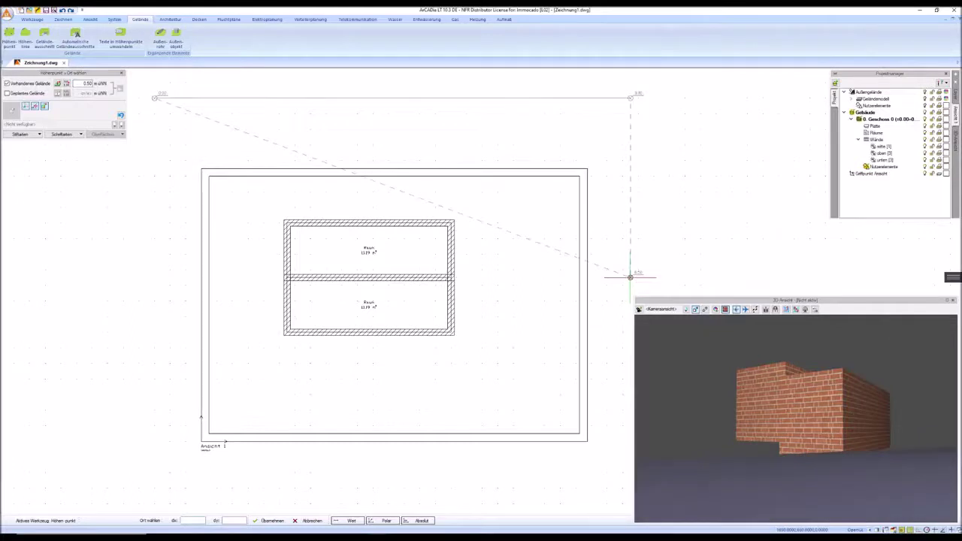
{"action": "middle_click_drag", "start_coordinate": [629, 275], "coordinate": [621, 192]}
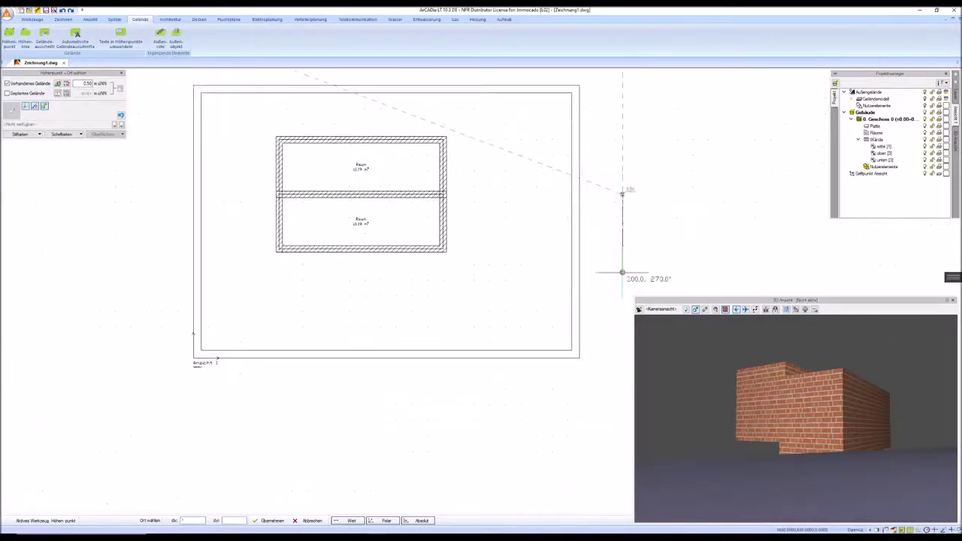
{"action": "left_click", "coordinate": [622, 406]}
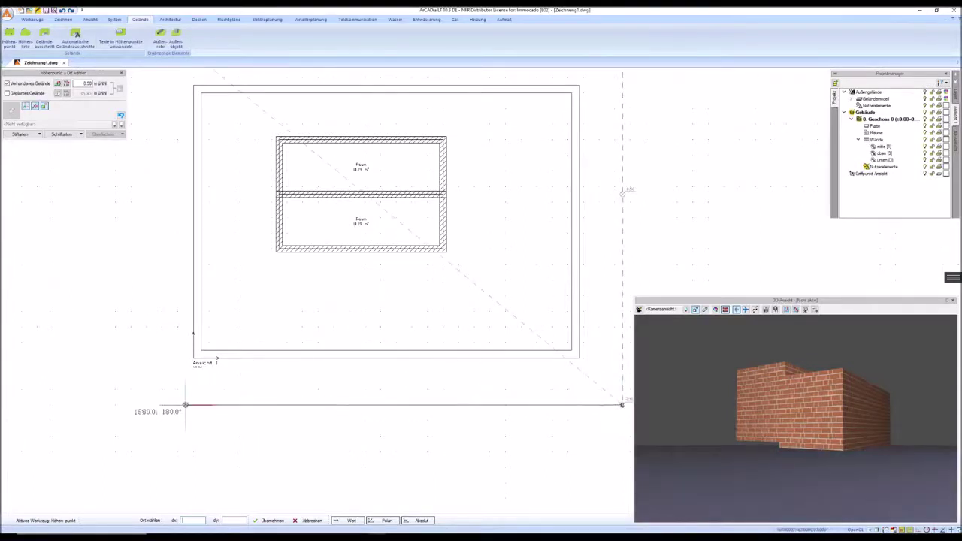
{"action": "mouse_move", "coordinate": [99, 405]}
{"action": "middle_mouse_down"}
{"action": "mouse_move", "coordinate": [215, 425]}
{"action": "mouse_move", "coordinate": [258, 462]}
{"action": "middle_mouse_up"}
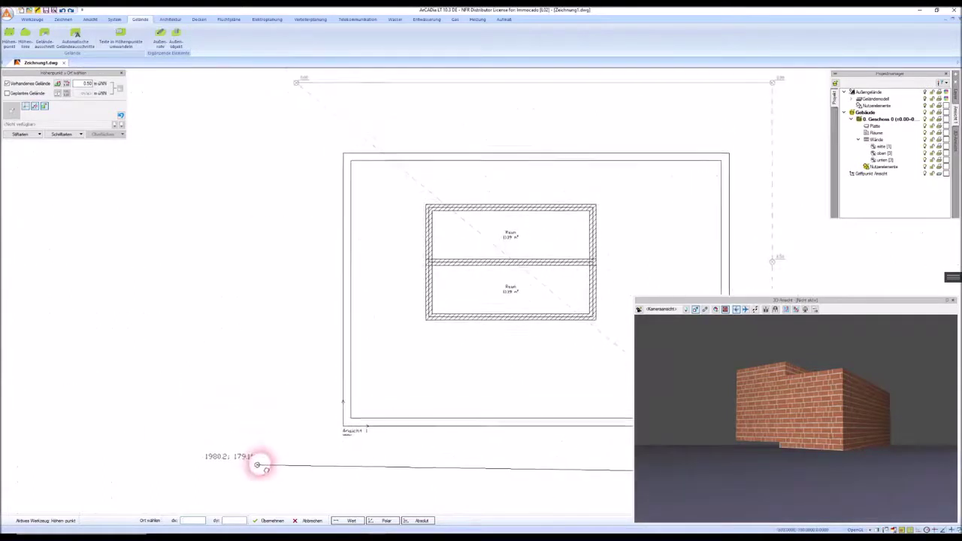
{"action": "left_click", "coordinate": [301, 467]}
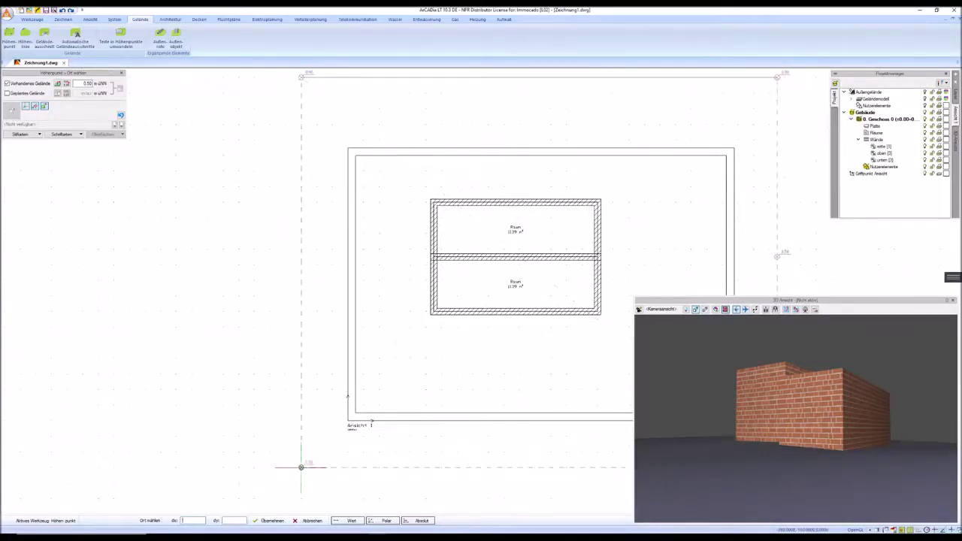
{"action": "left_click", "coordinate": [301, 257]}
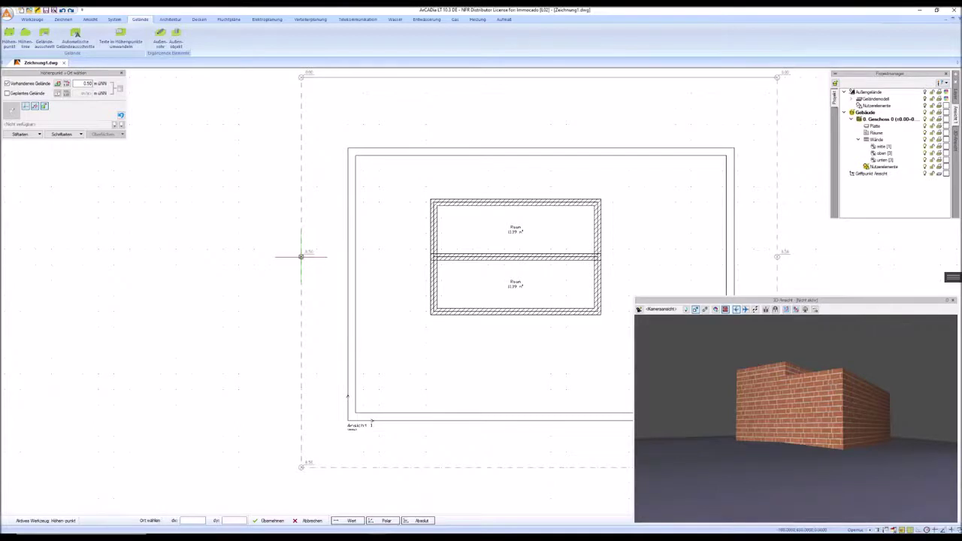
{"action": "key", "text": "Escape"}
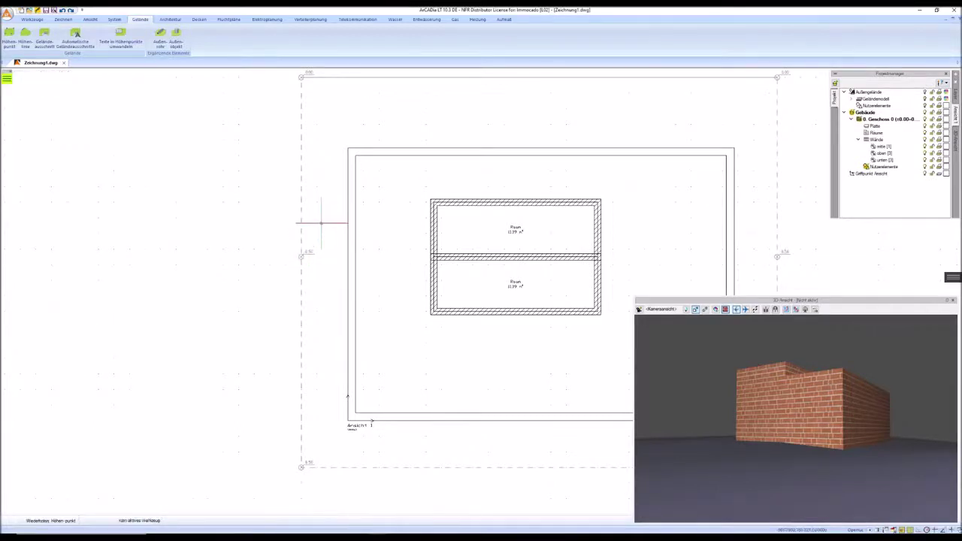
Examine in the 3D view, from several sides and from above, how the sloping terrain meets the stepped wall bases and the rooms
{"action": "left_click_drag", "start_coordinate": [761, 417], "coordinate": [931, 413]}
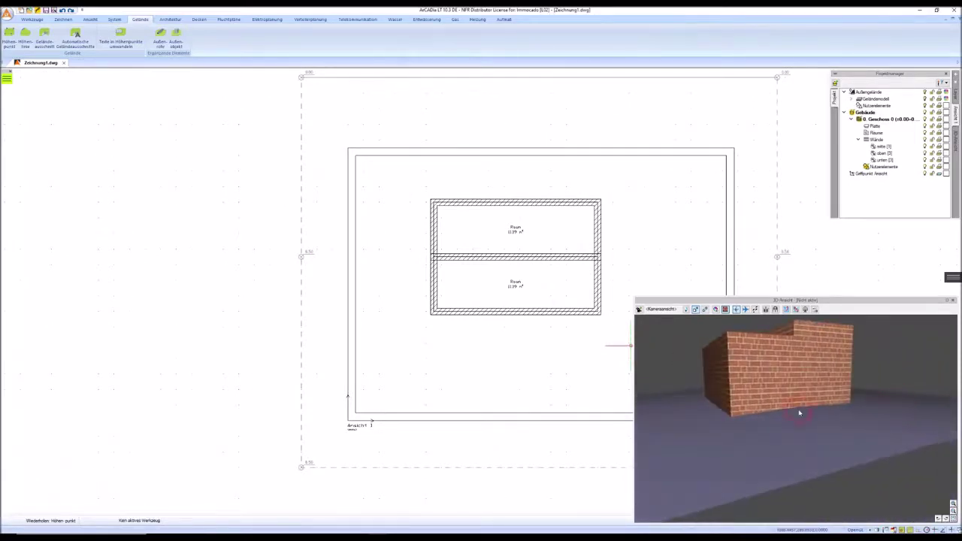
{"action": "left_click_drag", "start_coordinate": [800, 412], "coordinate": [675, 418]}
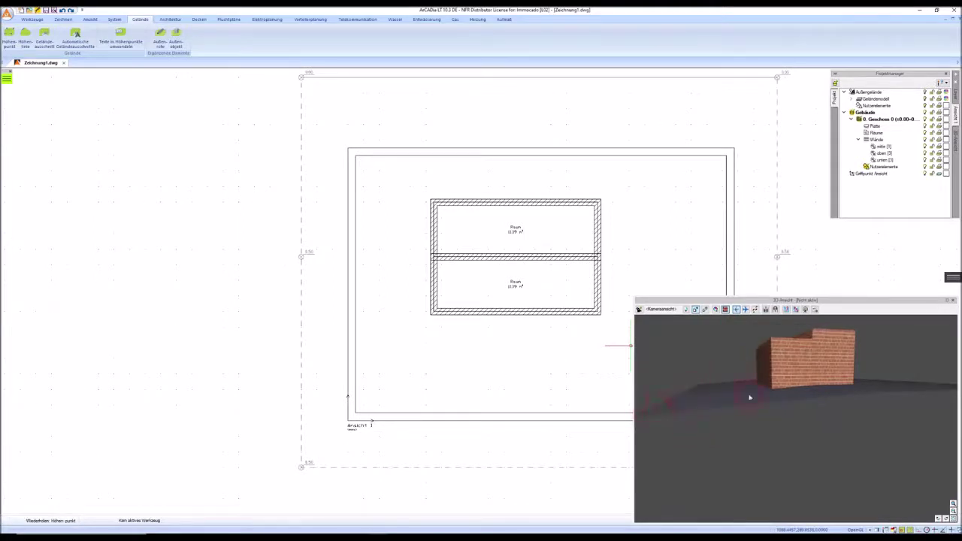
{"action": "left_click_drag", "start_coordinate": [749, 396], "coordinate": [810, 385]}
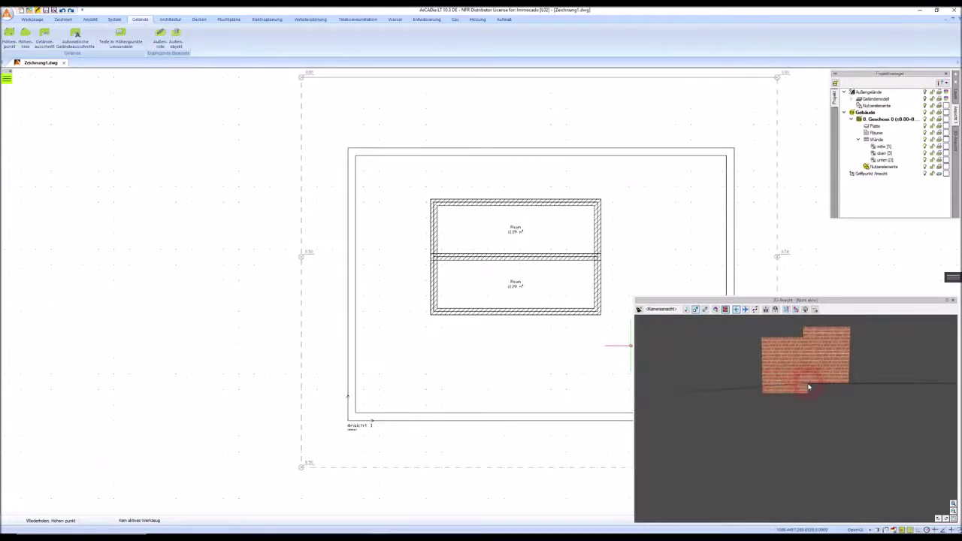
{"action": "left_click_drag", "start_coordinate": [809, 387], "coordinate": [836, 367]}
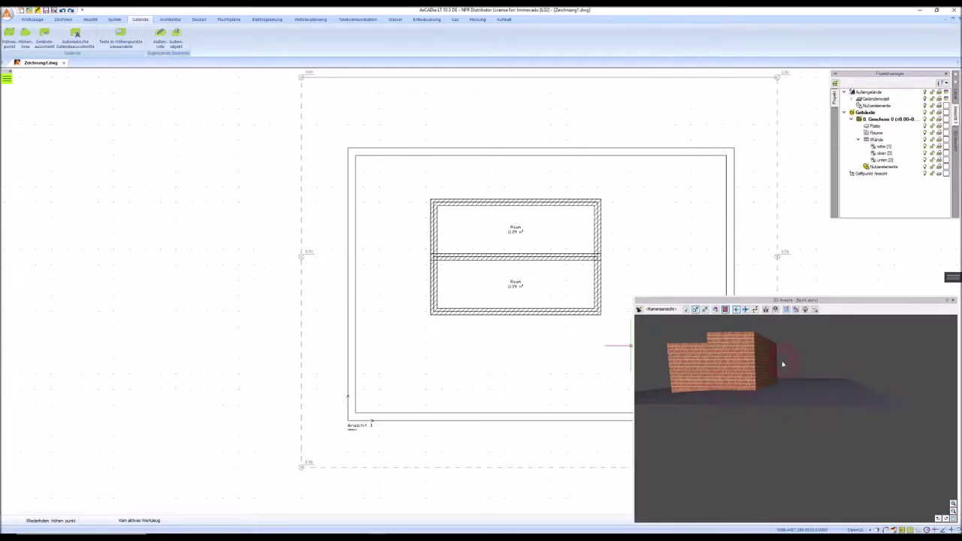
{"action": "left_click_drag", "start_coordinate": [841, 391], "coordinate": [697, 400]}
{"action": "mouse_move", "coordinate": [754, 389]}
{"action": "left_mouse_down"}
{"action": "mouse_move", "coordinate": [795, 375]}
{"action": "mouse_move", "coordinate": [766, 382]}
{"action": "left_mouse_up"}
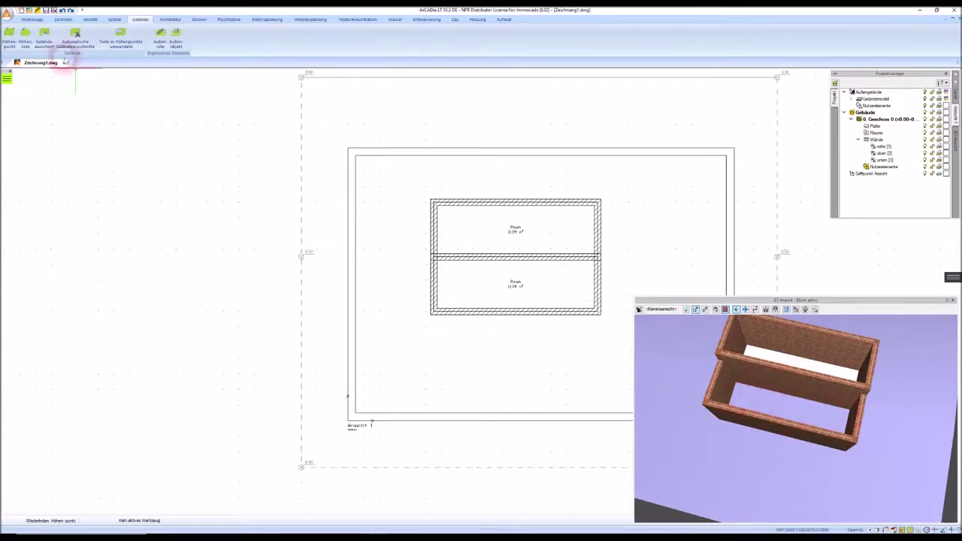
Cut a rectangular terrain section out of the building footprint, defined through the four corners of the outer walls
{"action": "left_click", "coordinate": [44, 36]}
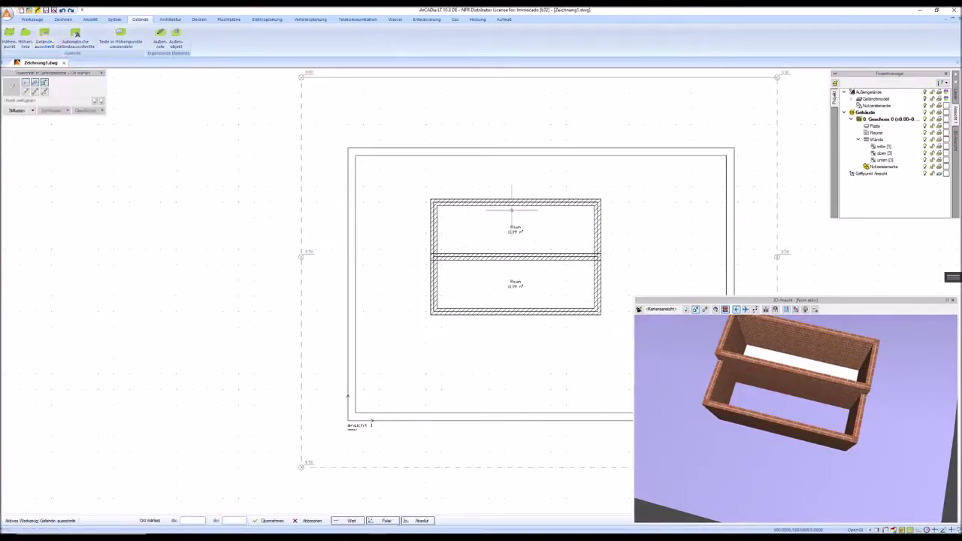
{"action": "left_click", "coordinate": [433, 201]}
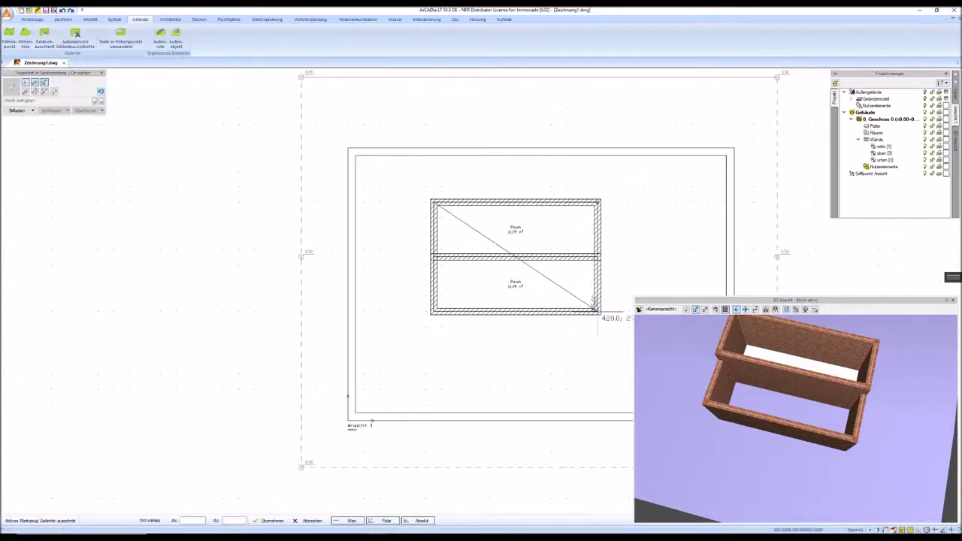
{"action": "left_click", "coordinate": [433, 310]}
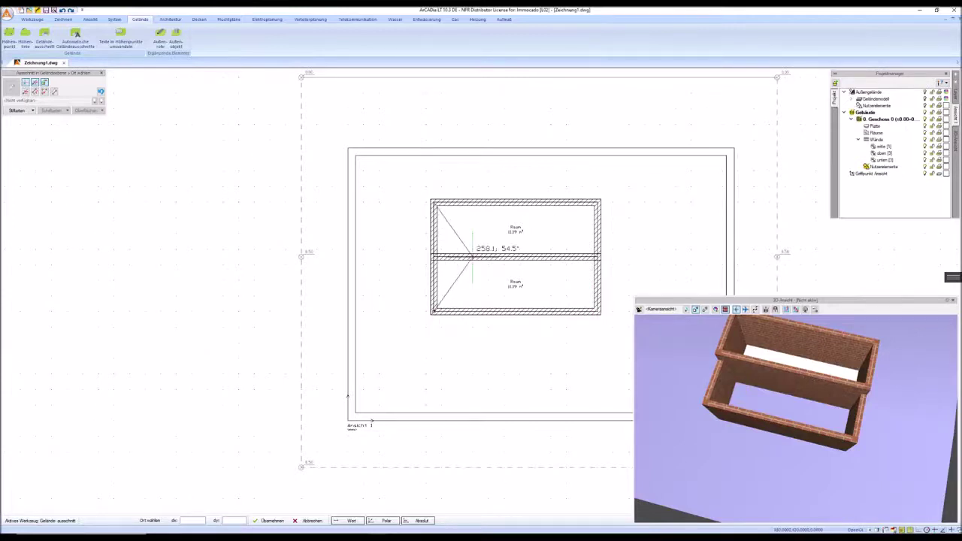
{"action": "key", "text": "Escape"}
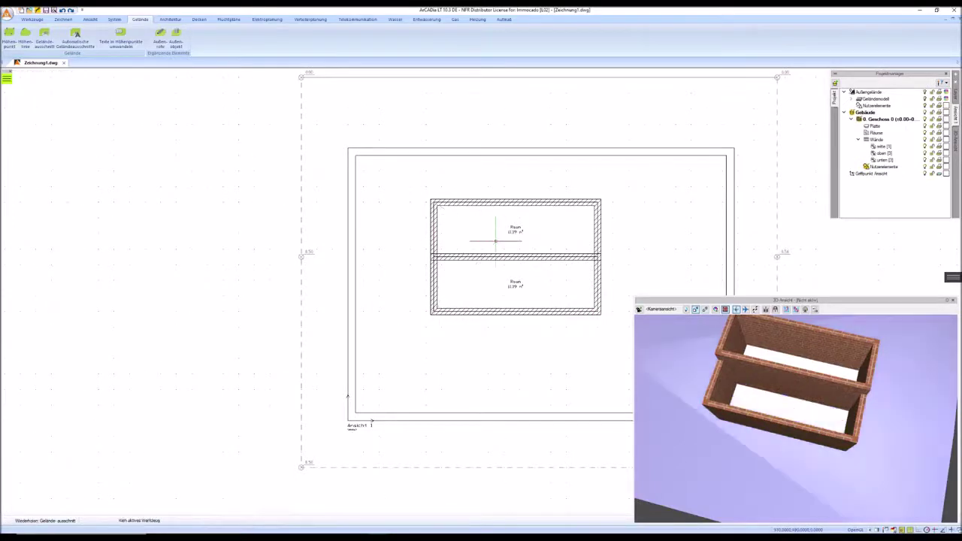
Select the terrain in the active 3D view and switch its upper surface to the texture type
{"action": "left_click", "coordinate": [683, 319]}
{"action": "mouse_move", "coordinate": [808, 404]}
{"action": "left_mouse_down"}
{"action": "mouse_move", "coordinate": [807, 386]}
{"action": "mouse_move", "coordinate": [803, 393]}
{"action": "left_mouse_up"}
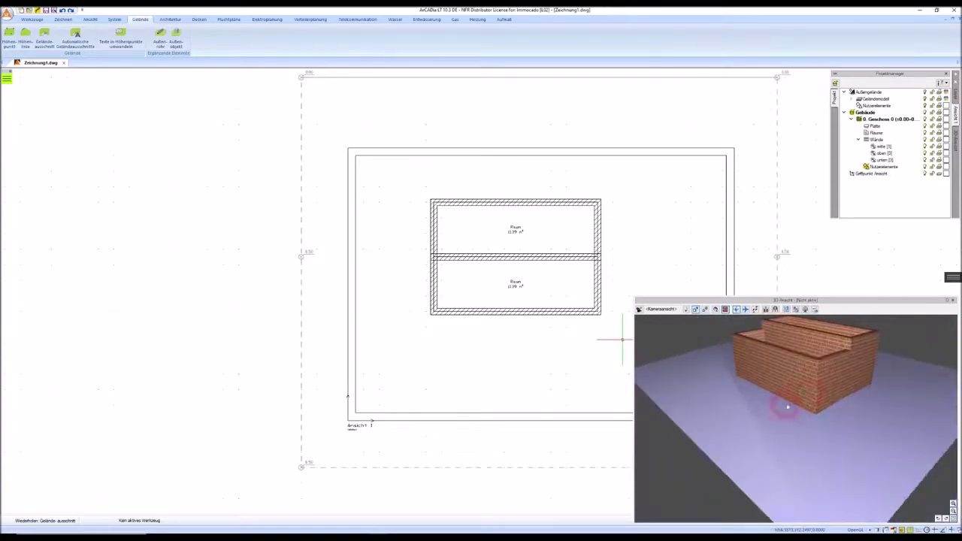
{"action": "left_click", "coordinate": [955, 142]}
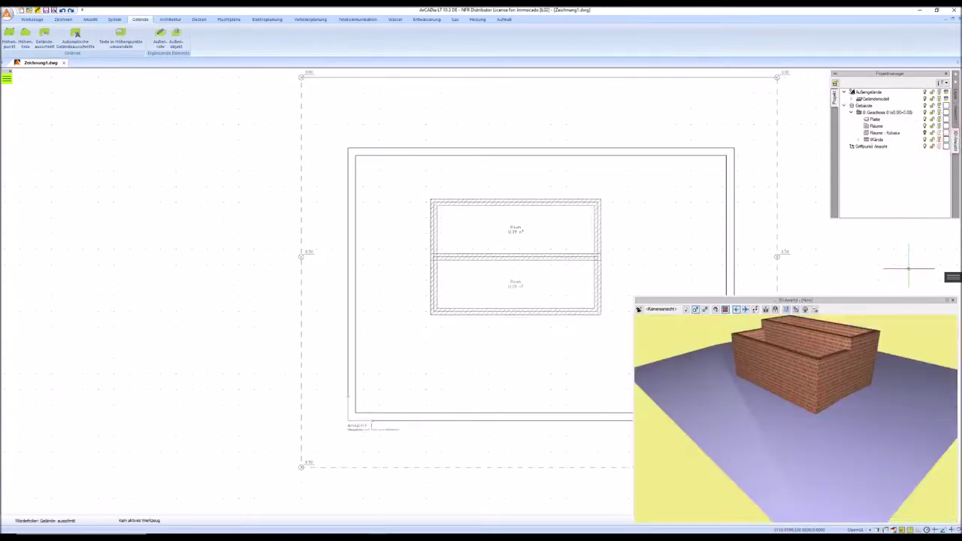
{"action": "left_click", "coordinate": [881, 70]}
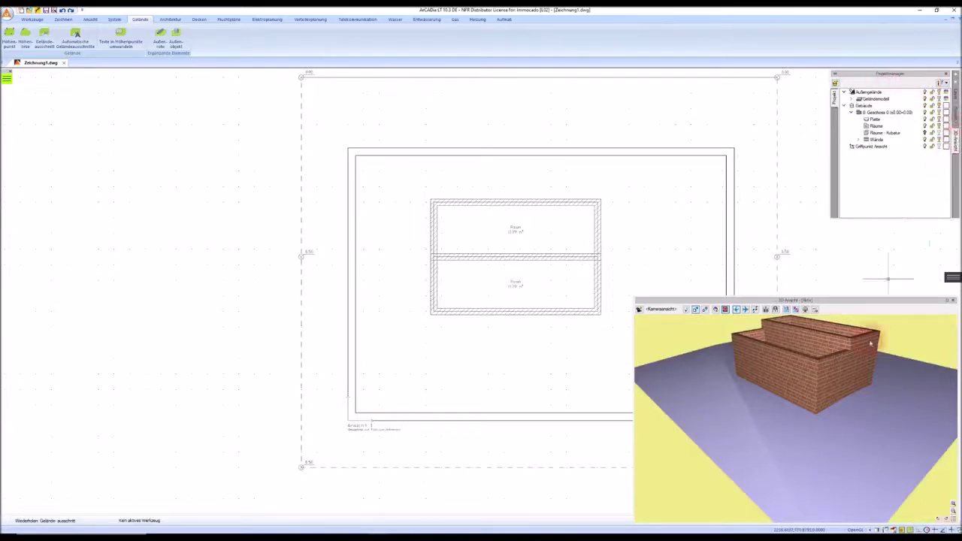
{"action": "left_click", "coordinate": [847, 428]}
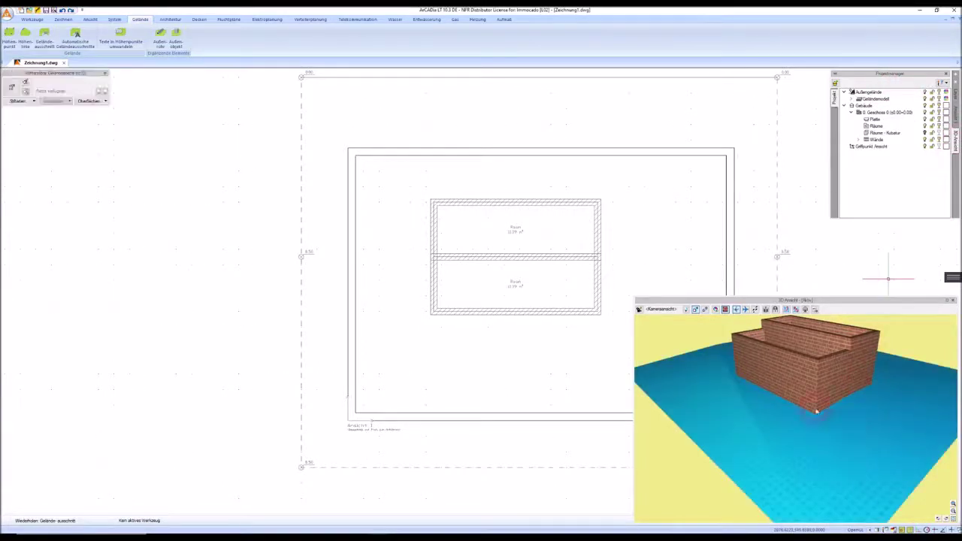
{"action": "left_click", "coordinate": [92, 101]}
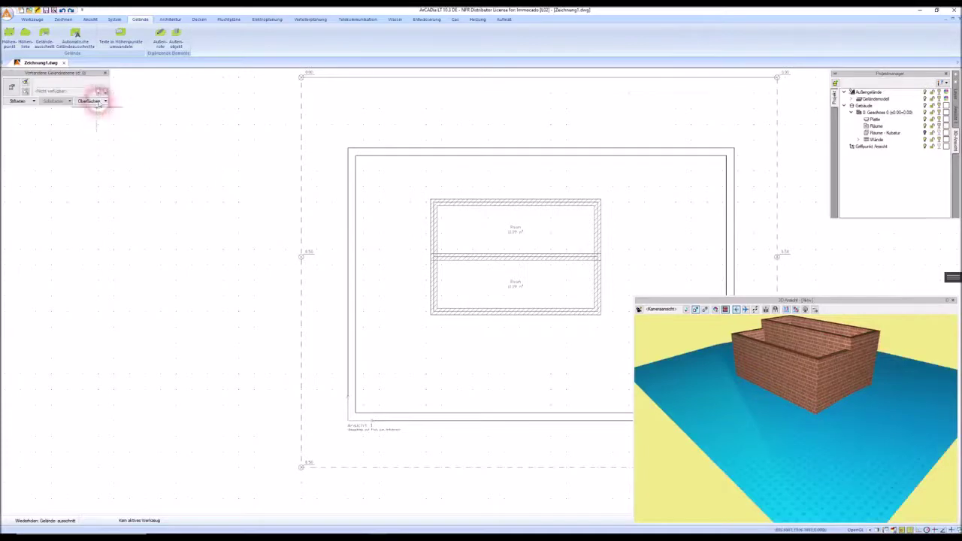
{"action": "left_click", "coordinate": [90, 125]}
{"action": "left_click", "coordinate": [98, 126]}
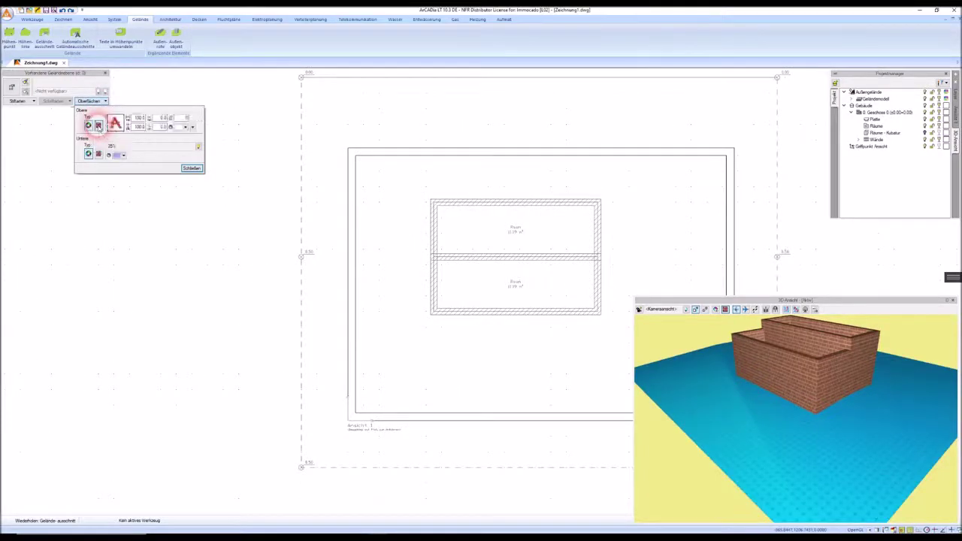
Apply the green strukt13 image from the Struktura texture folder to the terrain's upper surface and check it in the 3D view
{"action": "left_click", "coordinate": [114, 123]}
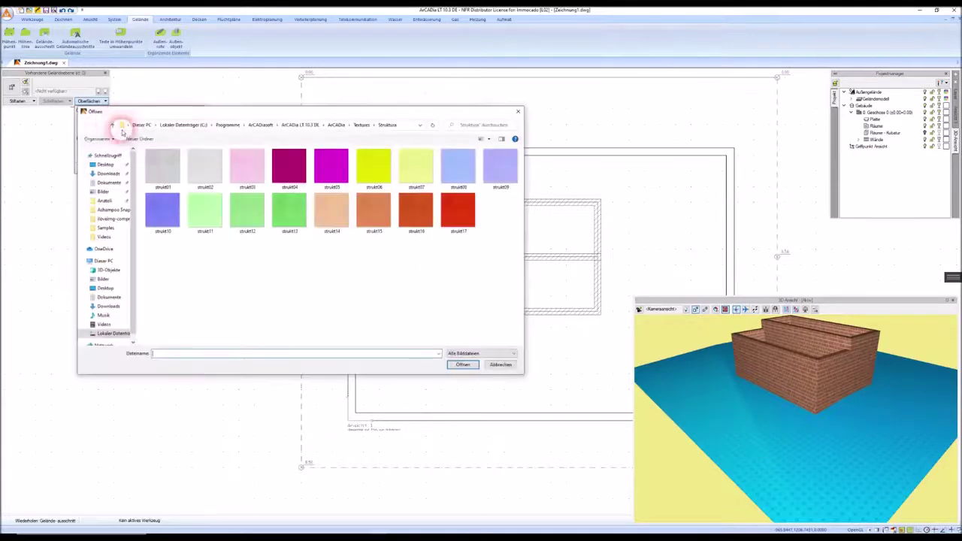
{"action": "left_click", "coordinate": [361, 124]}
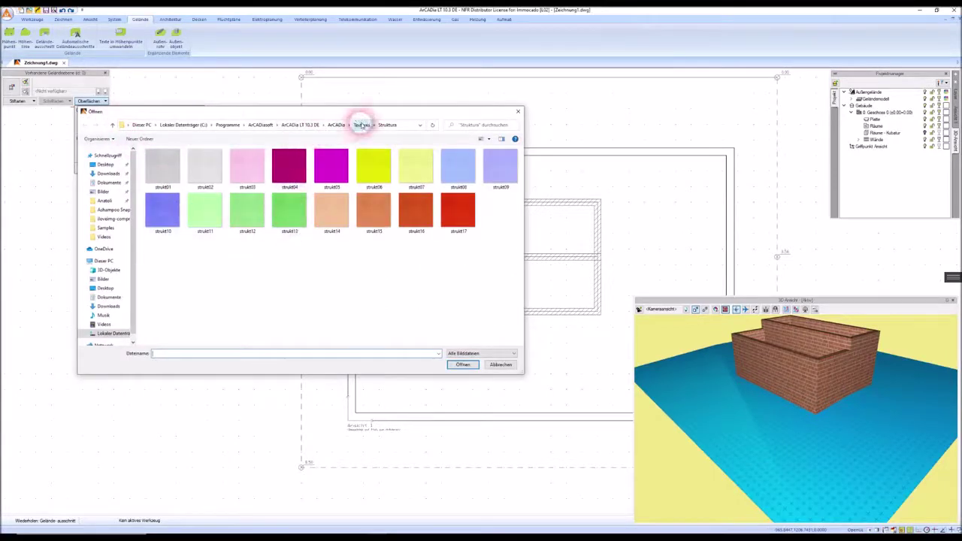
{"action": "left_click", "coordinate": [175, 218]}
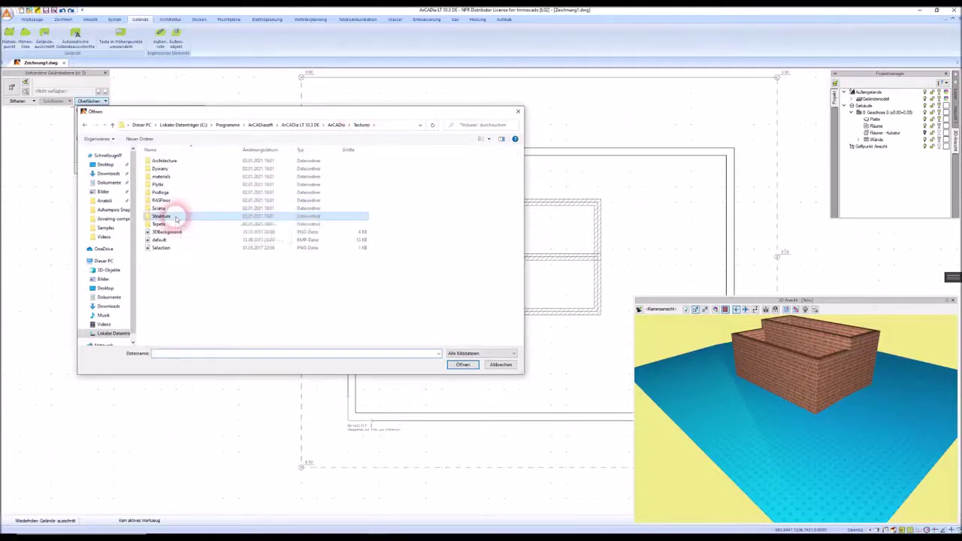
{"action": "double_click", "coordinate": [177, 217]}
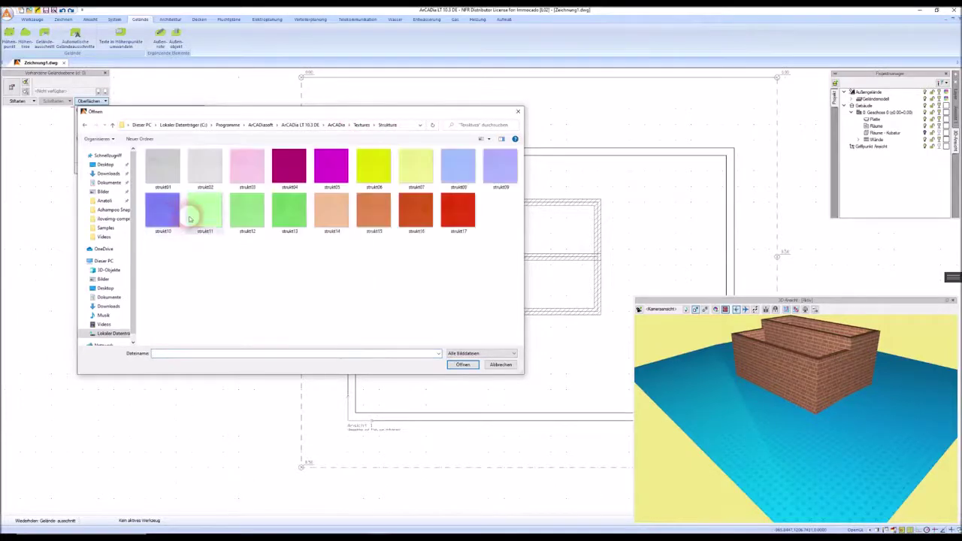
{"action": "left_click", "coordinate": [293, 220]}
{"action": "left_click", "coordinate": [463, 365]}
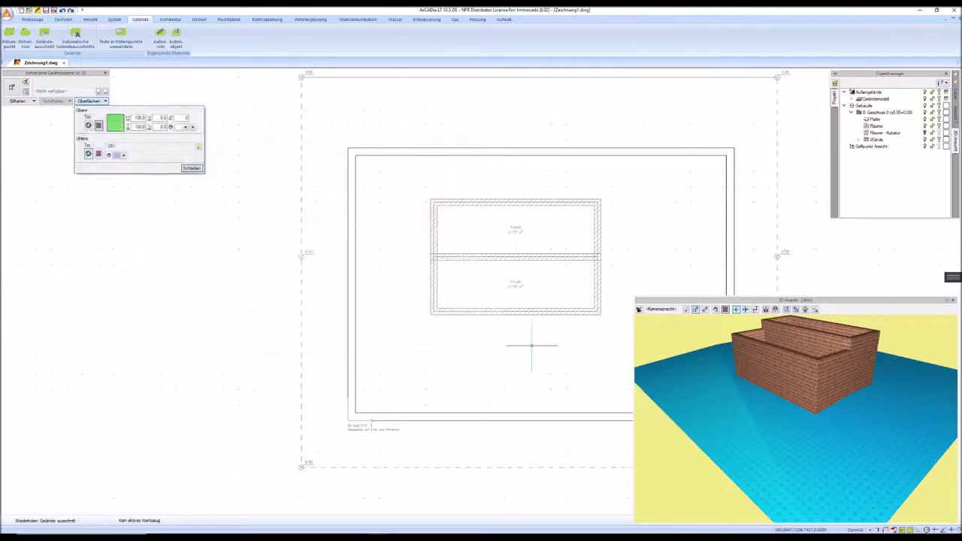
{"action": "left_click", "coordinate": [719, 439]}
{"action": "left_click", "coordinate": [681, 346]}
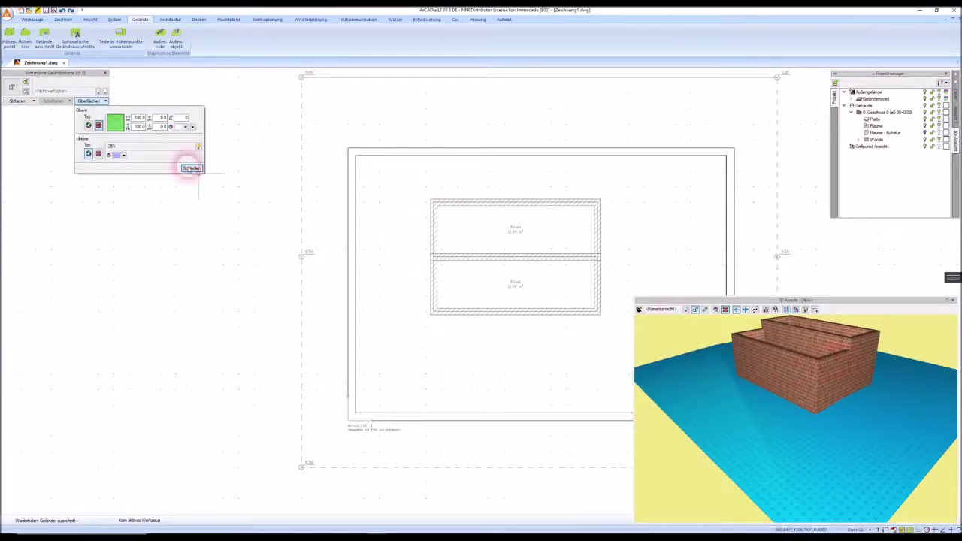
{"action": "left_click", "coordinate": [192, 167]}
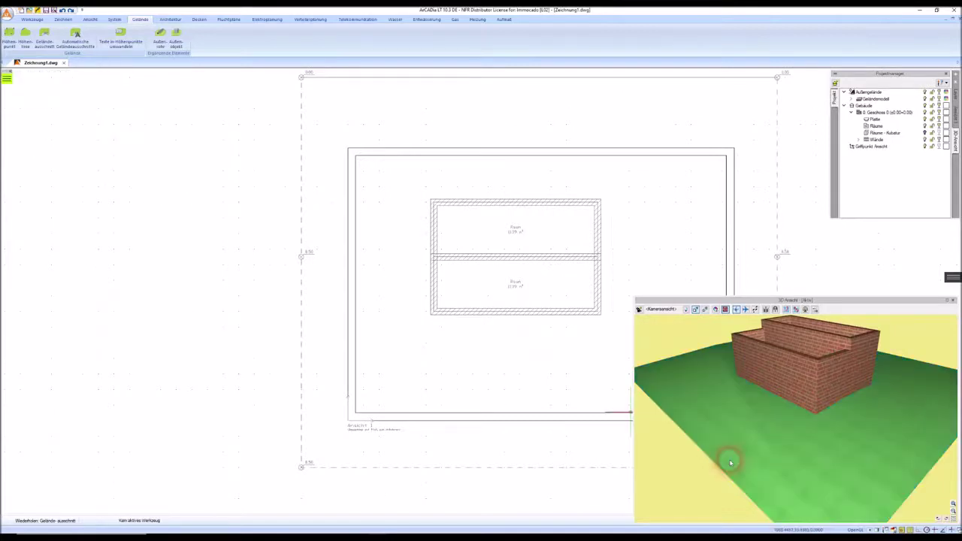
{"action": "left_click_drag", "start_coordinate": [729, 458], "coordinate": [782, 366]}
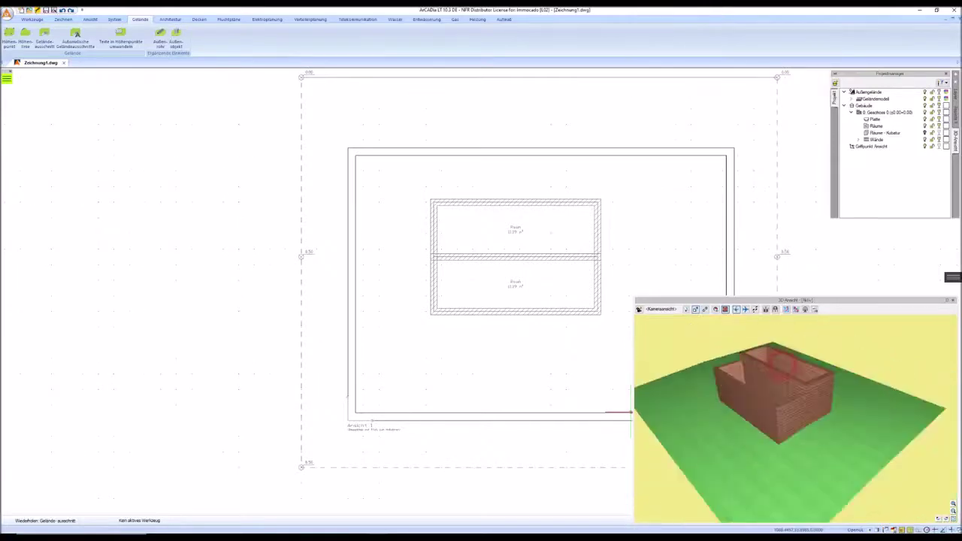